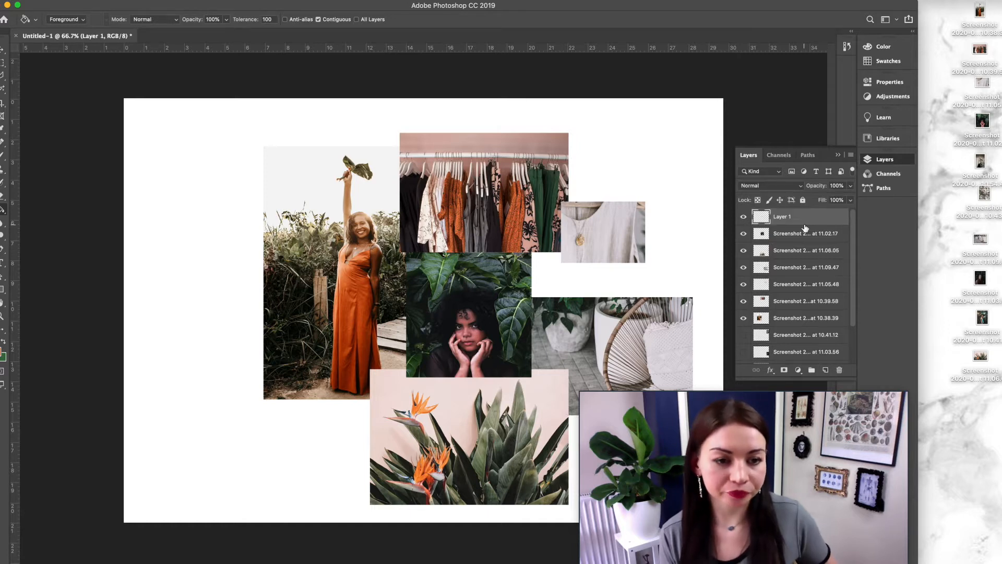
Step: Draw a tall rectangular selection near the canvas's top-left corner and fill it with the orange foreground colour
{"action": "left_click", "coordinate": [2, 50]}
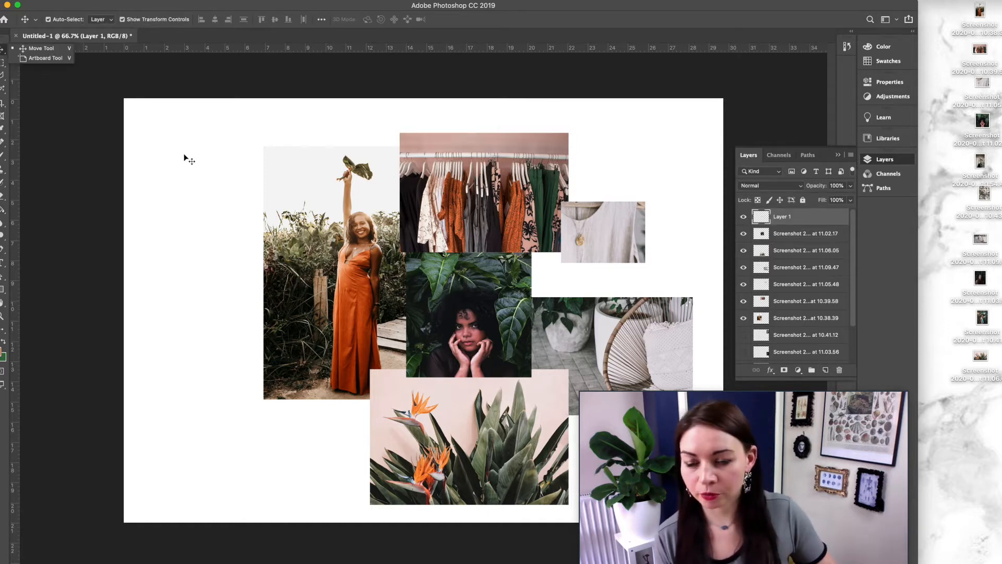
{"action": "left_click", "coordinate": [211, 235]}
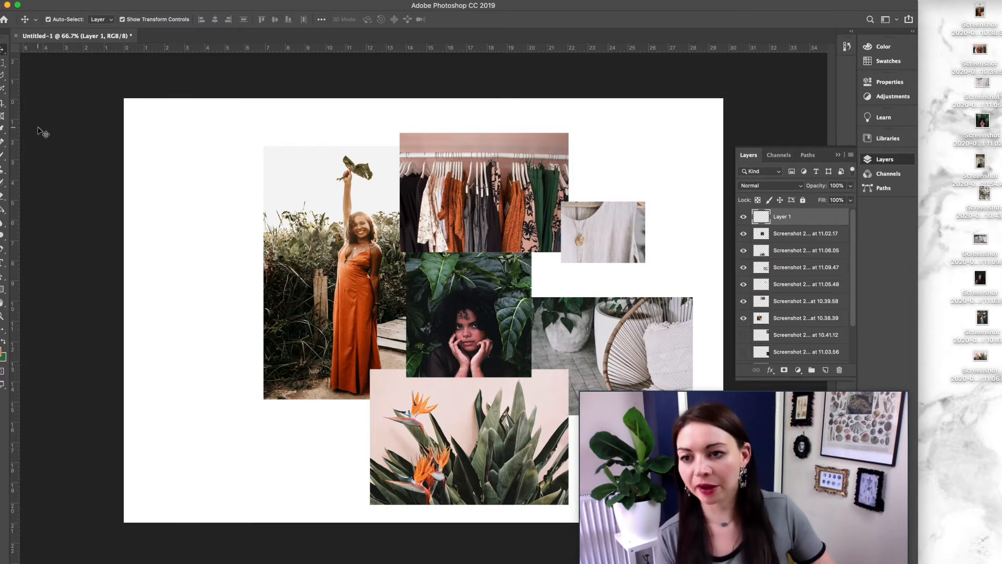
{"action": "key", "text": "m"}
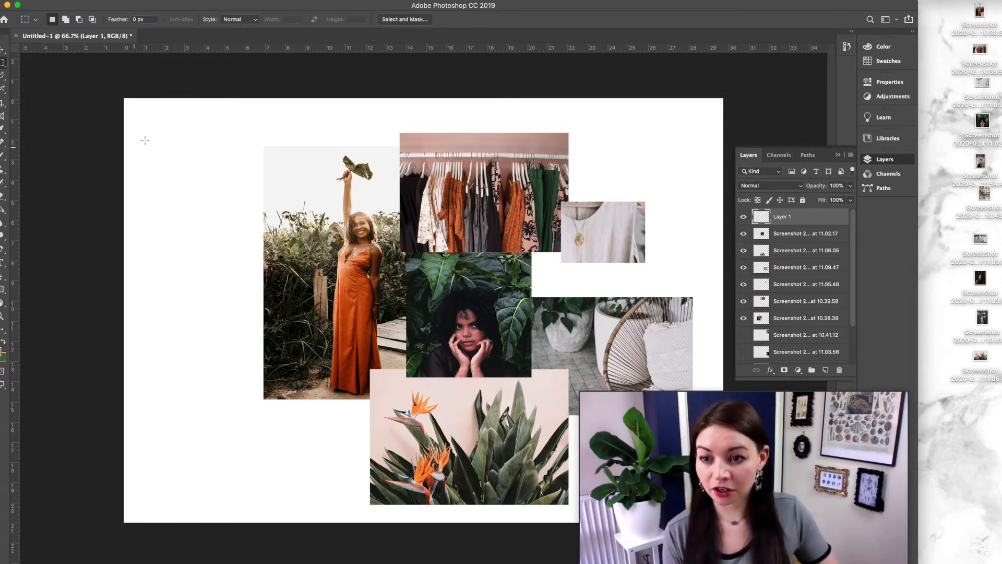
{"action": "left_click_drag", "start_coordinate": [147, 136], "coordinate": [175, 200]}
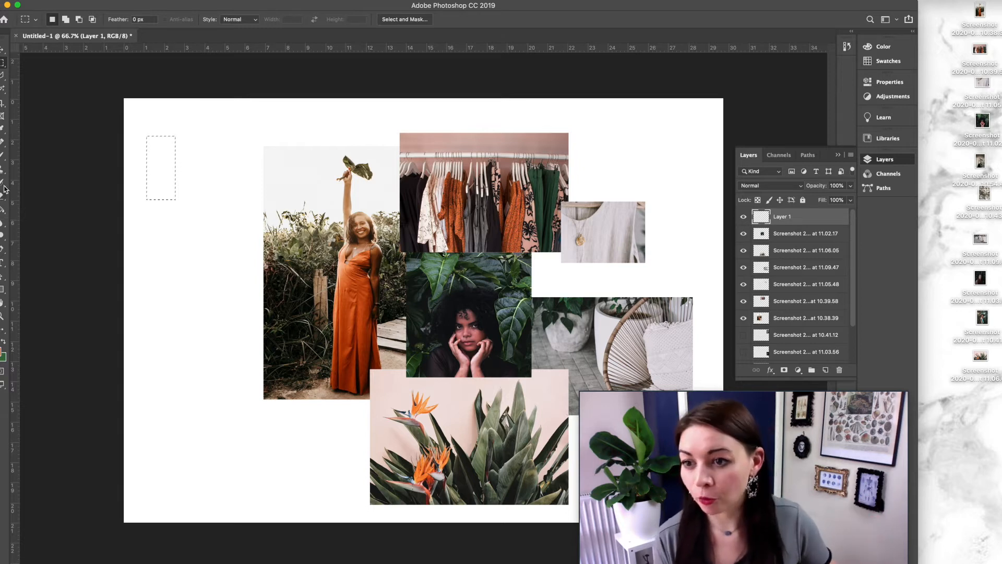
{"action": "left_click", "coordinate": [3, 214]}
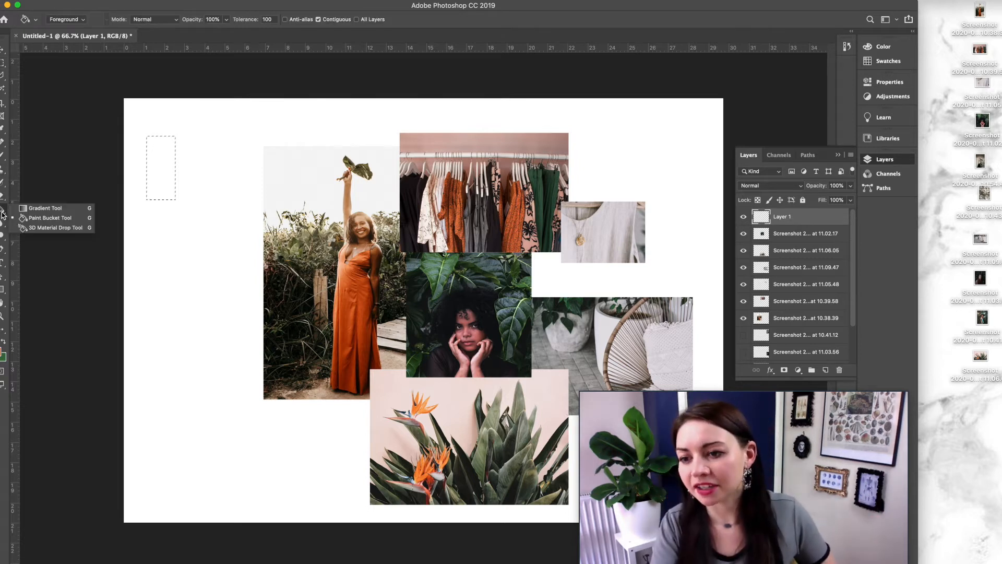
{"action": "left_click", "coordinate": [161, 171]}
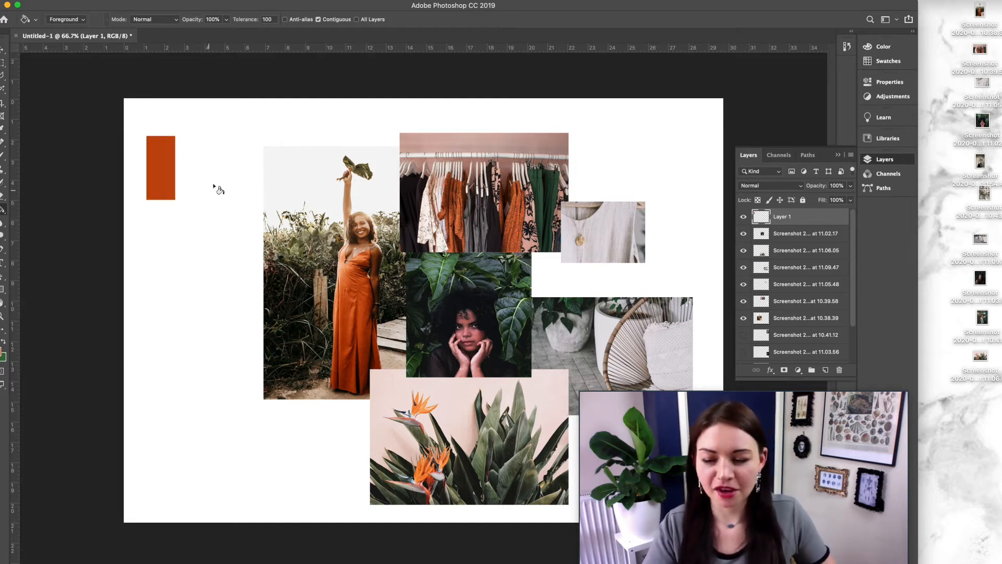
Step: Move the orange swatch slightly upward on the canvas
{"action": "key", "text": "v"}
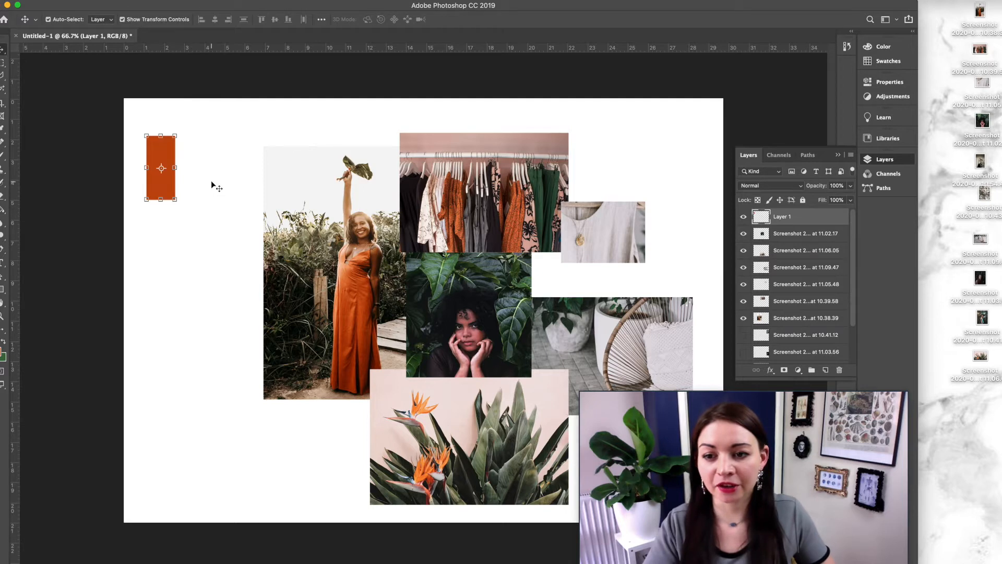
{"action": "left_click", "coordinate": [214, 187]}
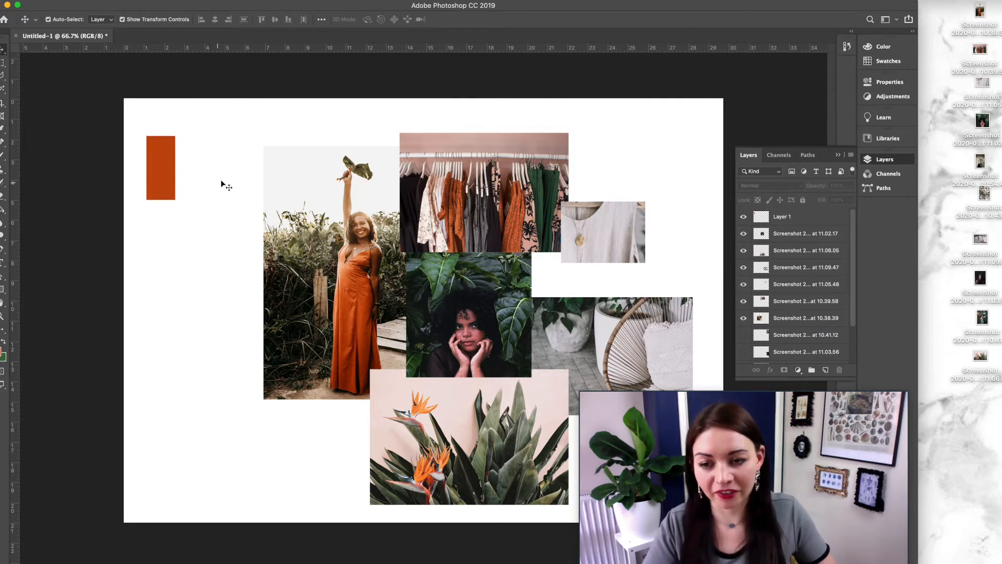
{"action": "left_click", "coordinate": [160, 183]}
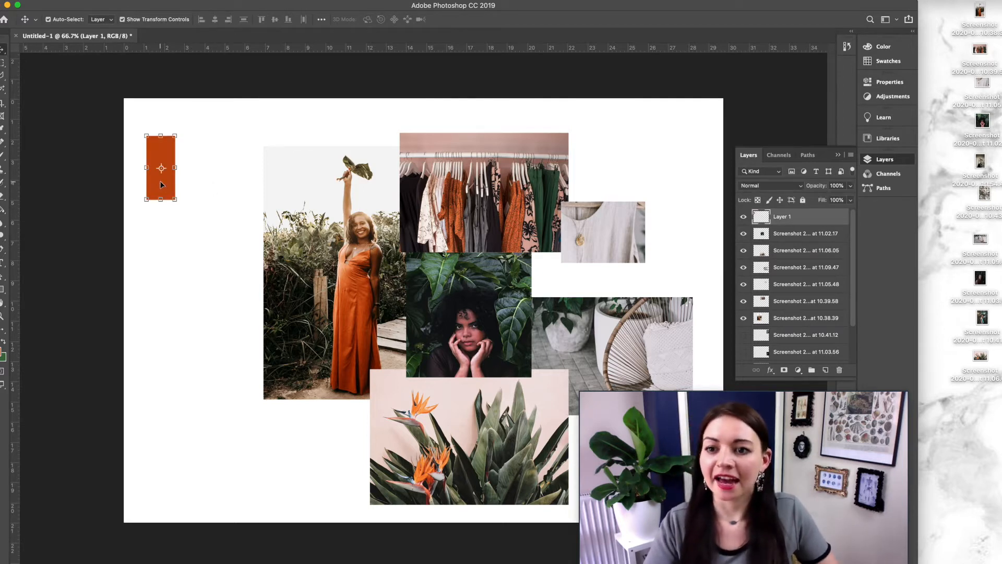
{"action": "mouse_move", "coordinate": [173, 192]}
{"action": "left_mouse_down"}
{"action": "mouse_move", "coordinate": [258, 201]}
{"action": "mouse_move", "coordinate": [173, 177]}
{"action": "left_mouse_up"}
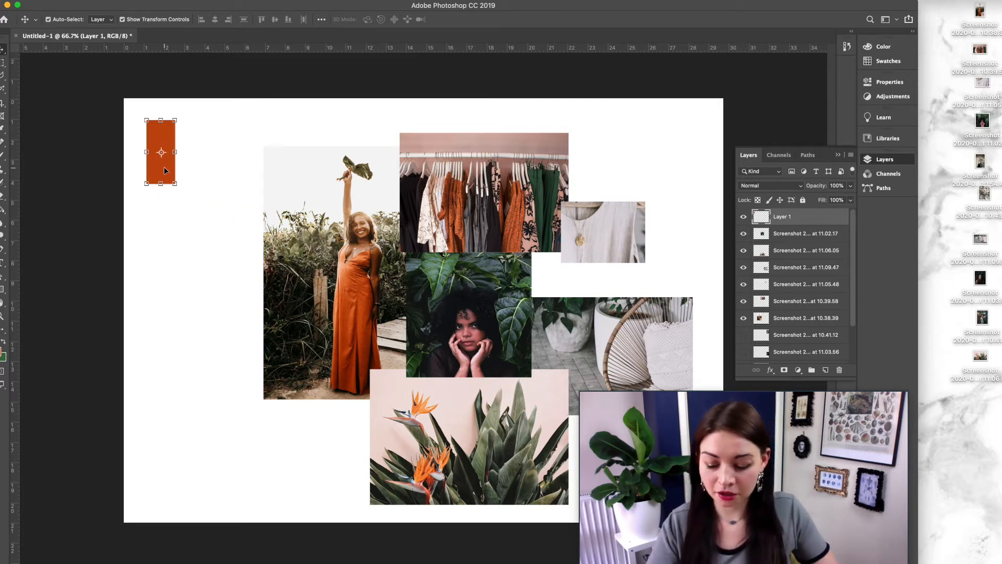
Step: Duplicate the orange swatch and place the copy directly beneath the original
{"action": "key", "text": "super"}
{"action": "key", "text": "super"}
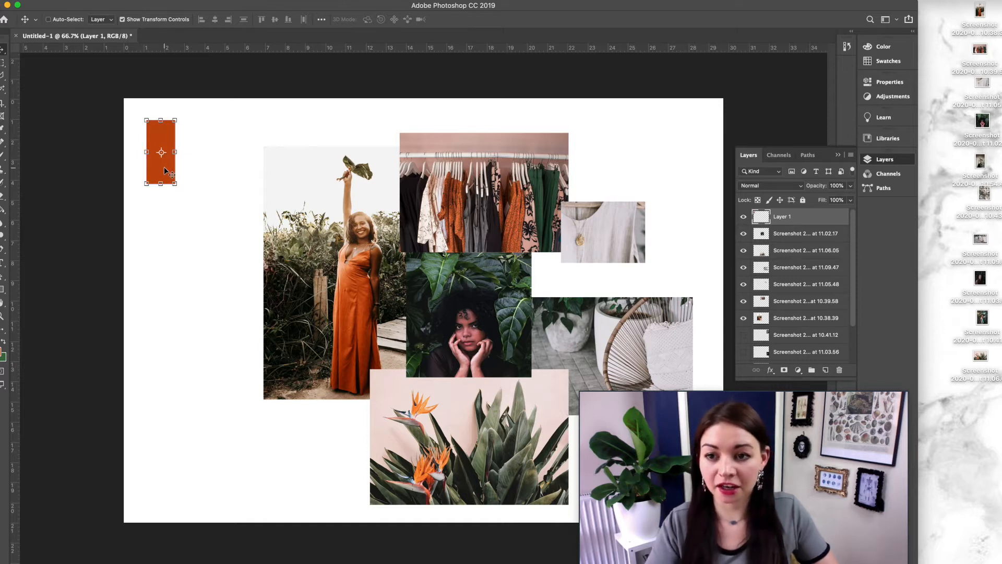
{"action": "left_click_drag", "start_coordinate": [164, 167], "coordinate": [427, 325]}
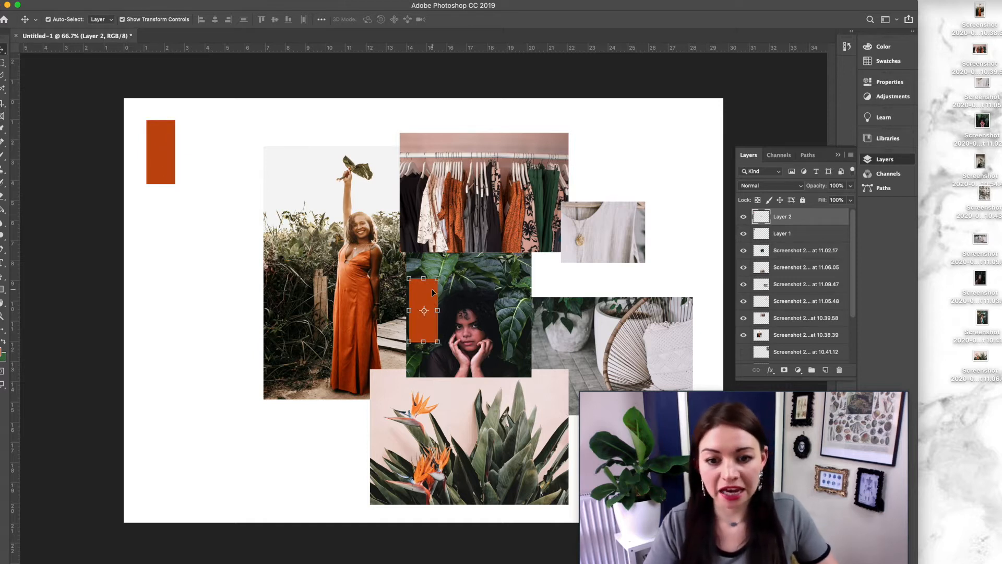
{"action": "left_click_drag", "start_coordinate": [425, 295], "coordinate": [161, 207]}
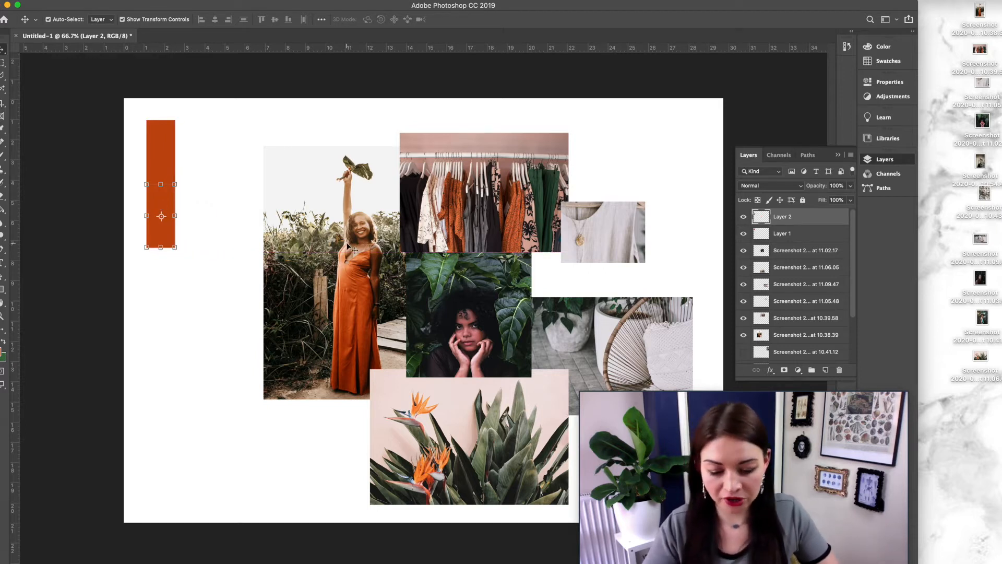
Step: Sample a green from the leaves above the woman's face in the portrait photo with the Eyedropper
{"action": "key", "text": "i"}
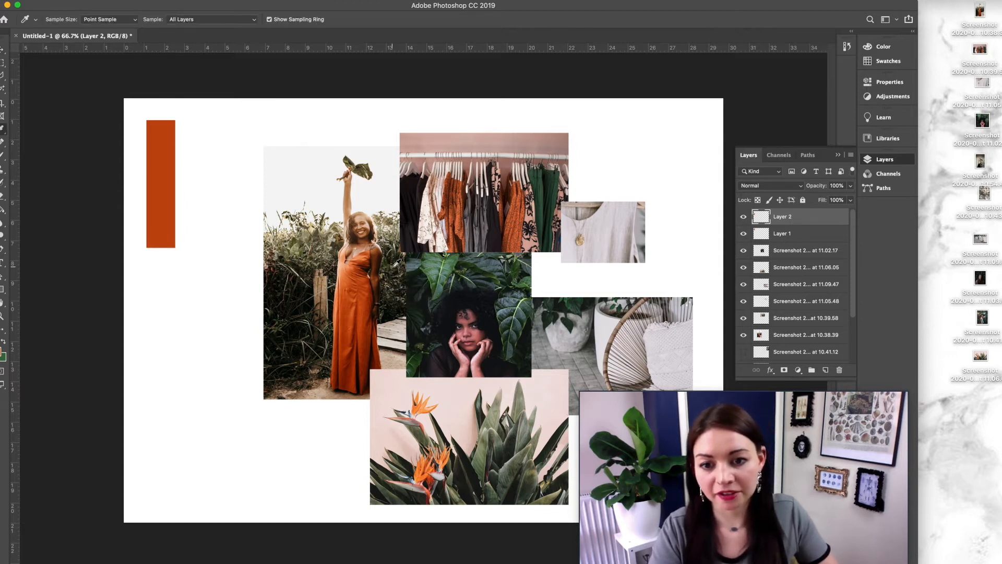
{"action": "left_click", "coordinate": [436, 267]}
{"action": "left_click", "coordinate": [435, 267]}
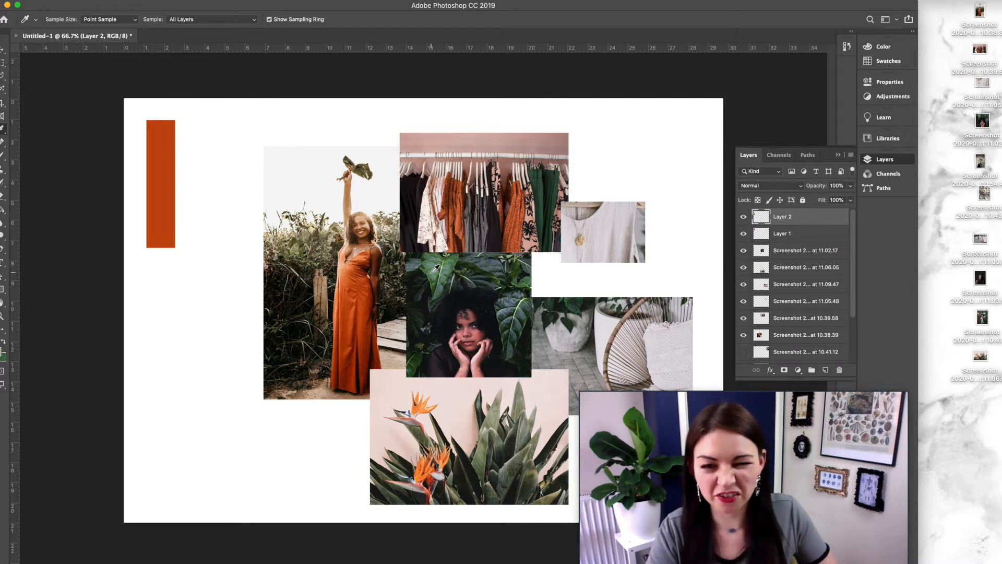
{"action": "left_click", "coordinate": [436, 273]}
{"action": "left_click", "coordinate": [440, 277]}
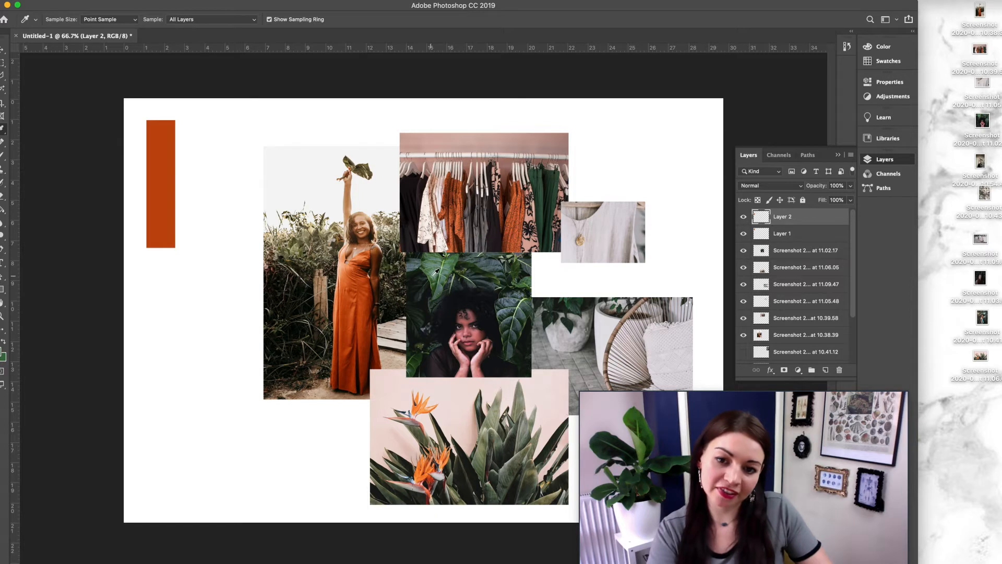
{"action": "left_click", "coordinate": [433, 276]}
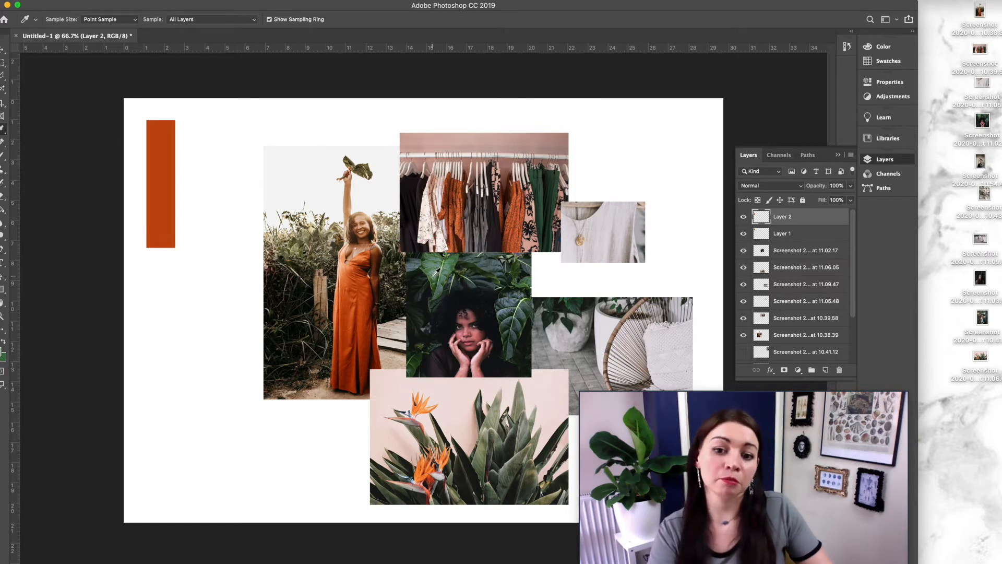
{"action": "left_click", "coordinate": [436, 273]}
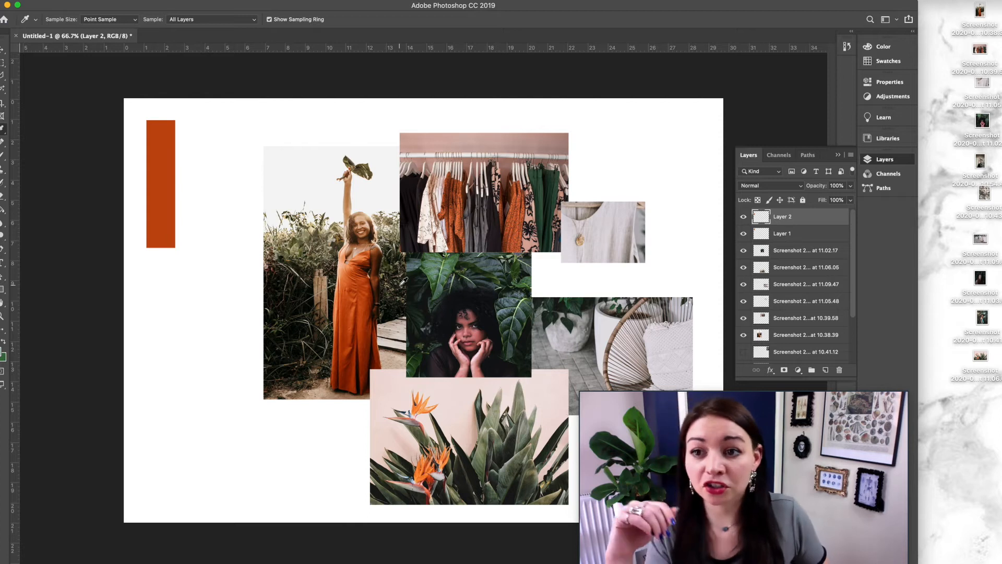
Step: Set the Eyedropper sample size to 11 by 11 Average
{"action": "left_click", "coordinate": [127, 22]}
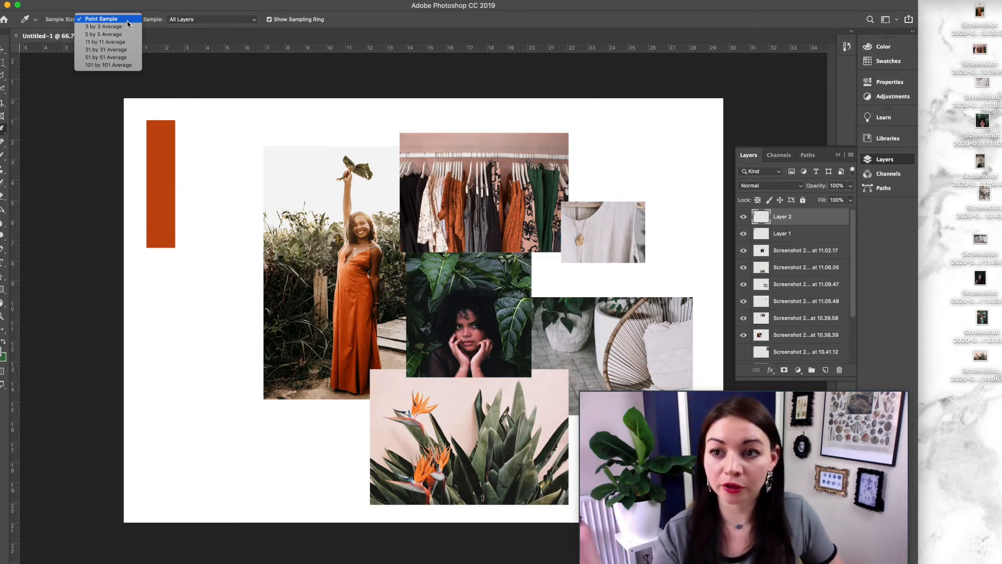
{"action": "left_click", "coordinate": [127, 22]}
{"action": "left_click", "coordinate": [128, 23]}
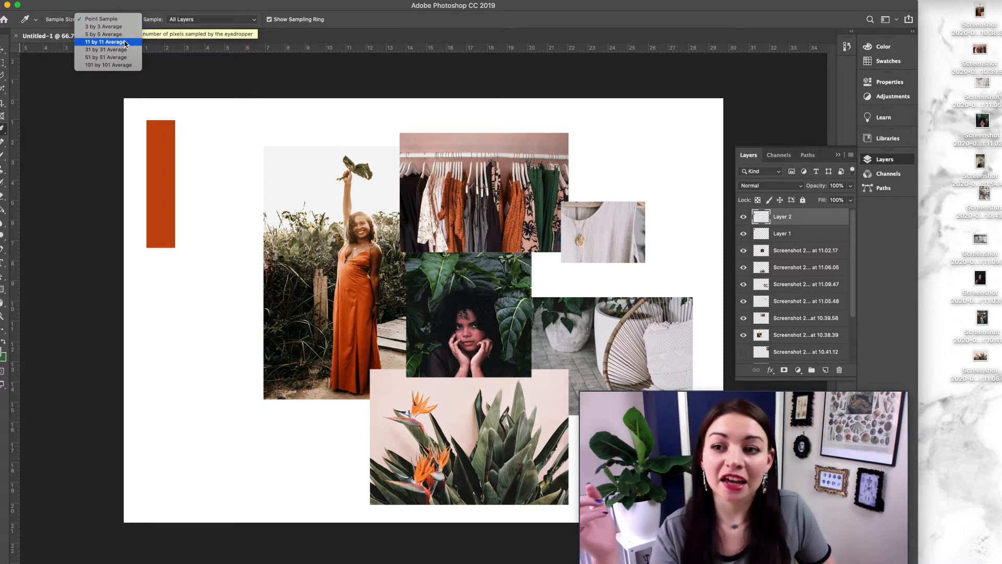
{"action": "left_click", "coordinate": [124, 41]}
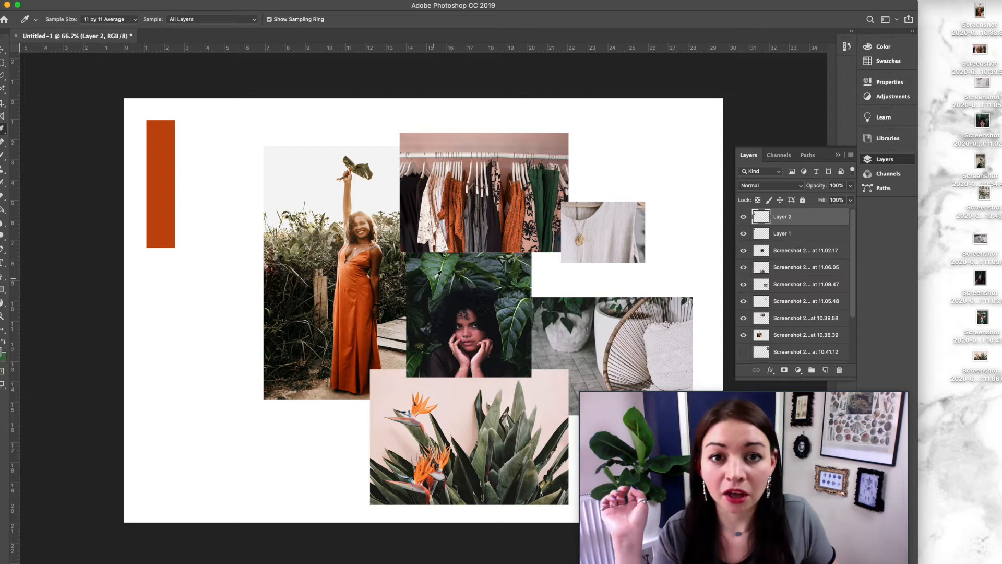
Step: Resample the leaf green above the woman's face with the averaged Eyedropper
{"action": "left_click", "coordinate": [438, 275]}
{"action": "left_click", "coordinate": [434, 270]}
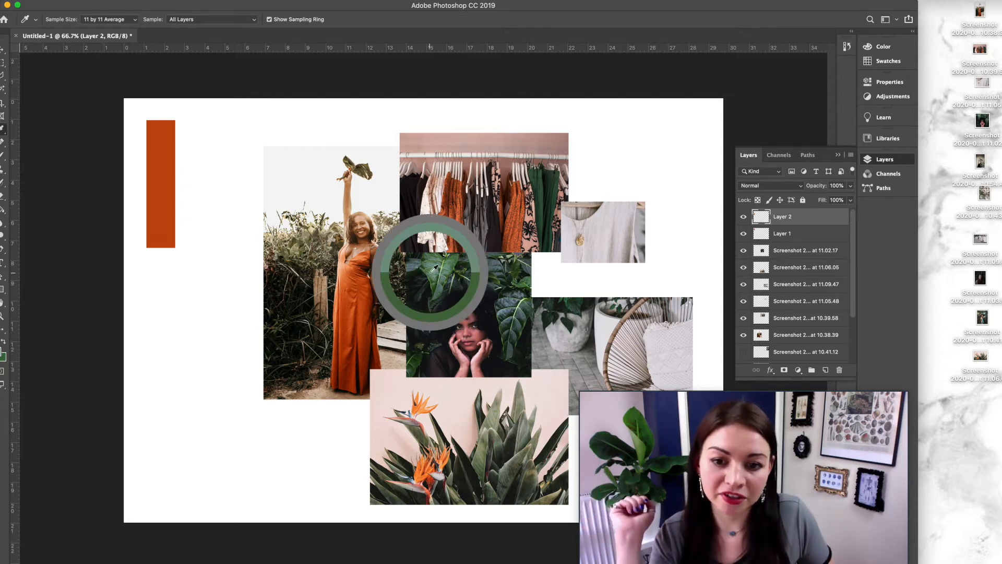
{"action": "left_click", "coordinate": [436, 275]}
{"action": "left_click", "coordinate": [436, 276]}
{"action": "left_click", "coordinate": [436, 278]}
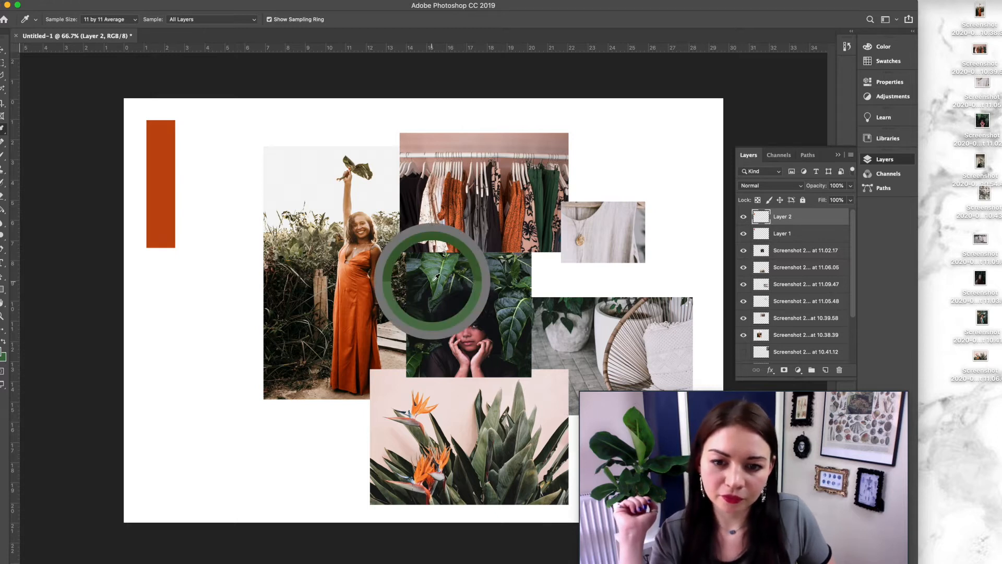
{"action": "left_click", "coordinate": [435, 277]}
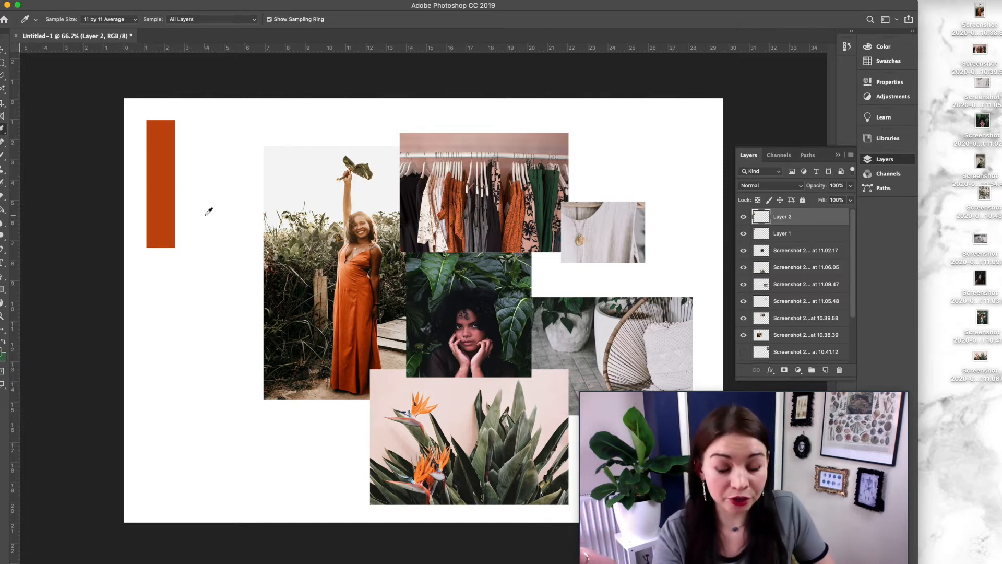
Step: Fill the lower swatch with the sampled green using the Paint Bucket tool
{"action": "key", "text": "v"}
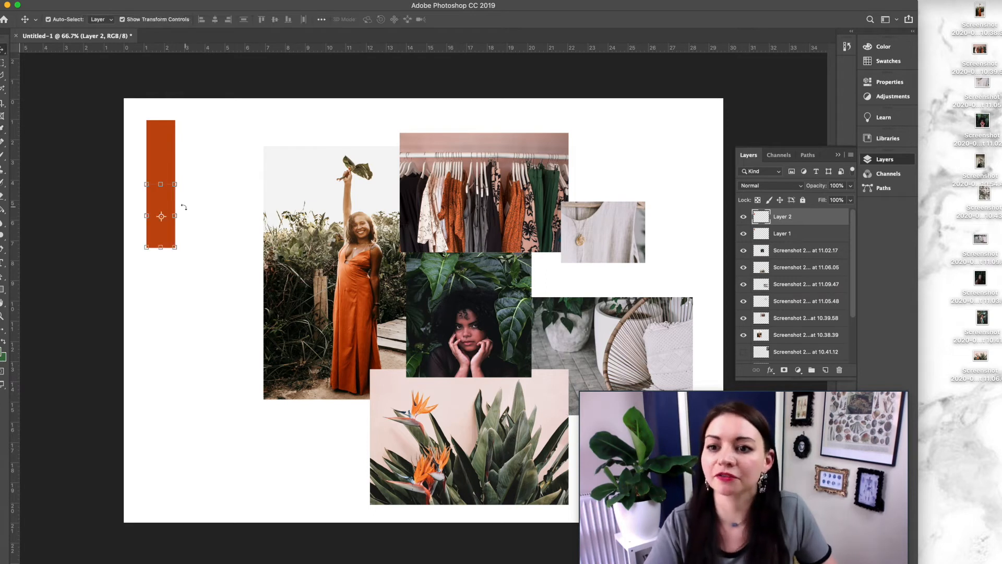
{"action": "left_click", "coordinate": [2, 212]}
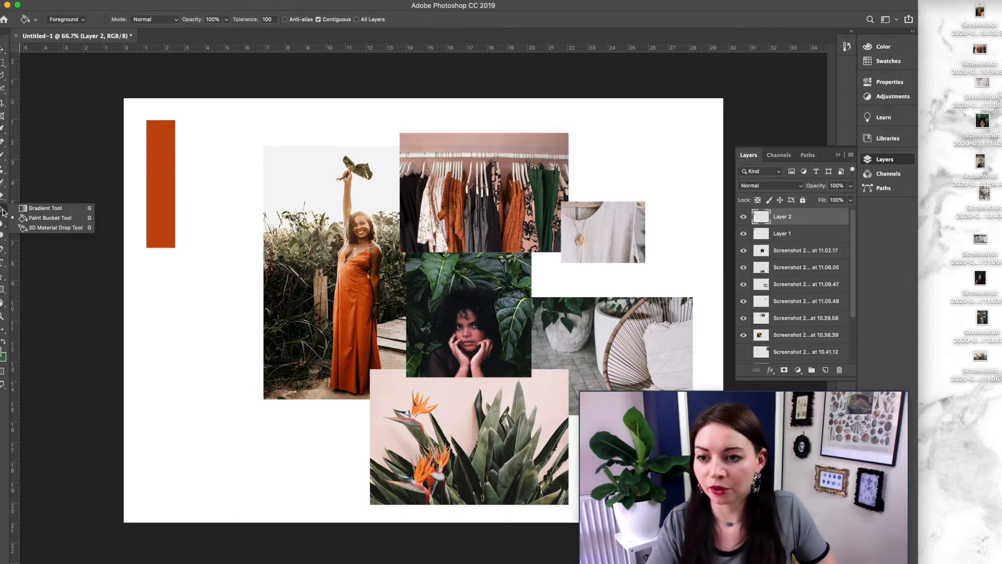
{"action": "left_click", "coordinate": [164, 223]}
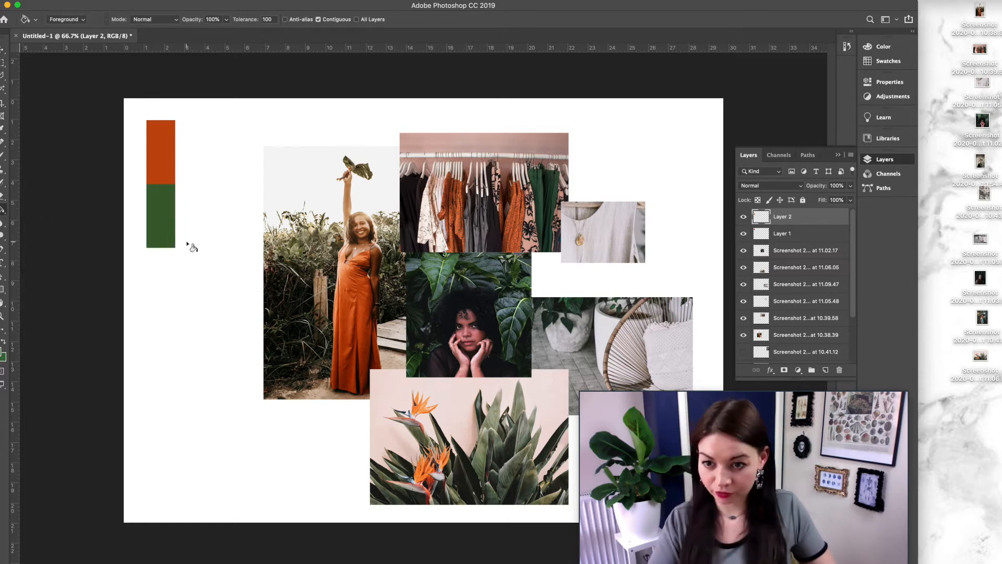
Step: Duplicate the green swatch and stack the copy directly below it
{"action": "key", "text": "v"}
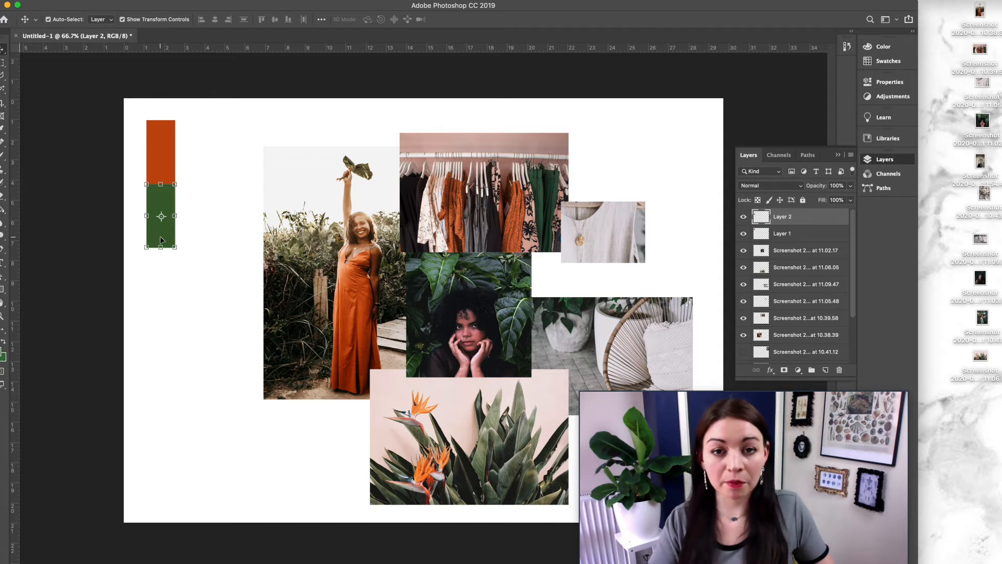
{"action": "key", "text": "super"}
{"action": "key", "text": "super"}
{"action": "key", "text": "super+v"}
{"action": "left_click_drag", "start_coordinate": [190, 343], "coordinate": [128, 213]}
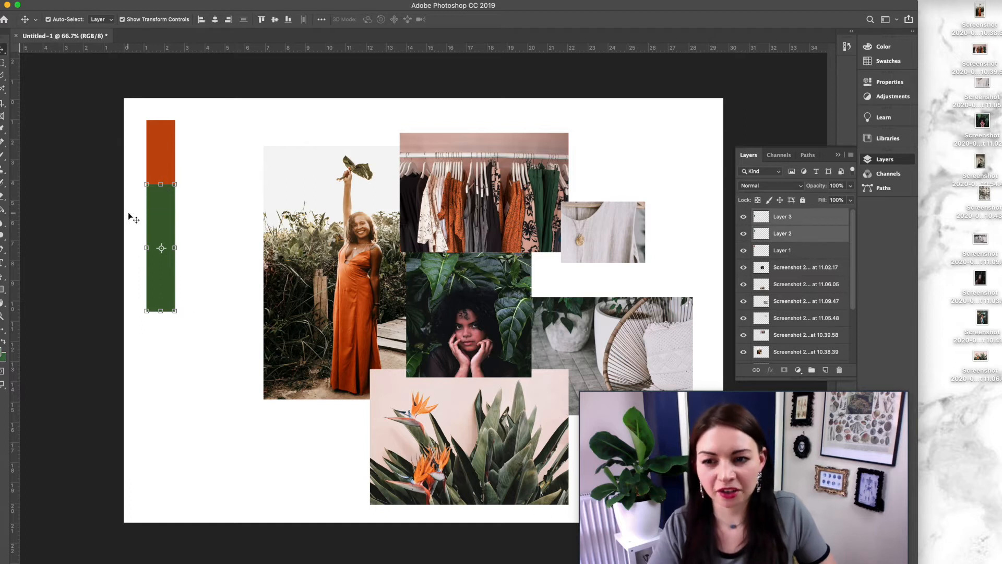
Step: Copy and paste the green swatches and stack them further down the column
{"action": "key", "text": "super+c"}
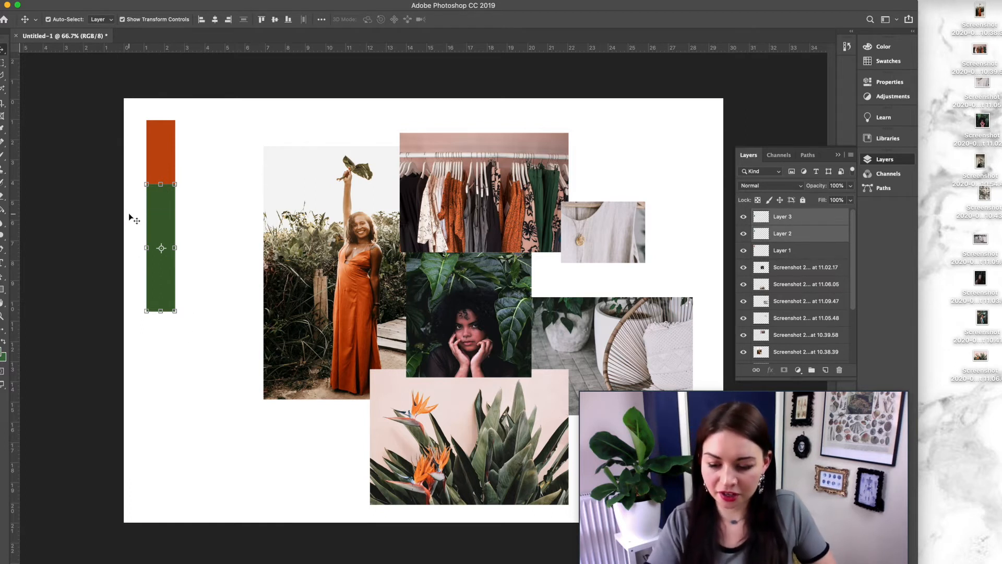
{"action": "key", "text": "super+v"}
{"action": "left_click_drag", "start_coordinate": [412, 282], "coordinate": [160, 342]}
{"action": "left_click", "coordinate": [233, 348]}
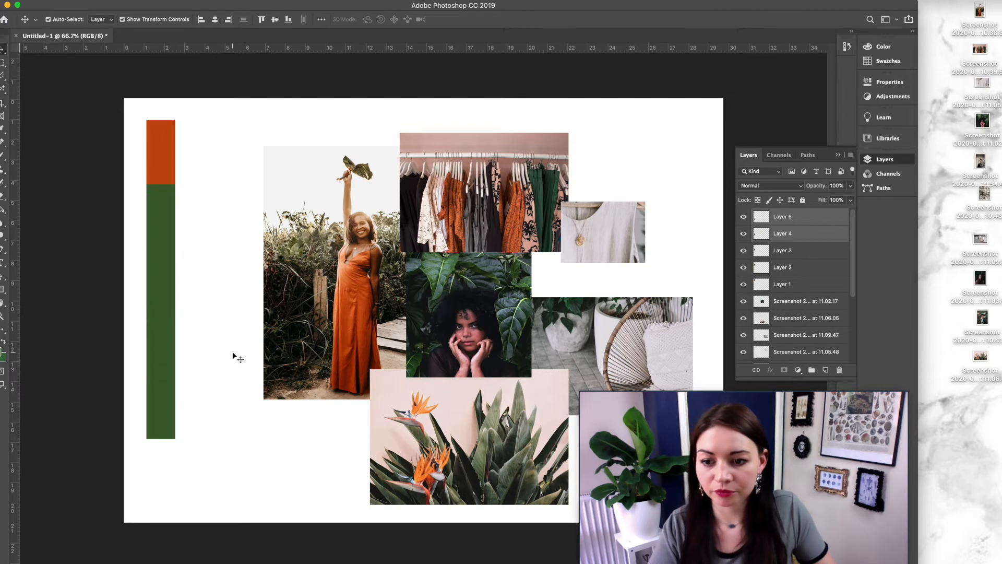
Step: Duplicate the bottom green swatch and move it down toward the canvas's lower edge
{"action": "left_click", "coordinate": [157, 417]}
{"action": "left_click_drag", "start_coordinate": [159, 421], "coordinate": [162, 453]}
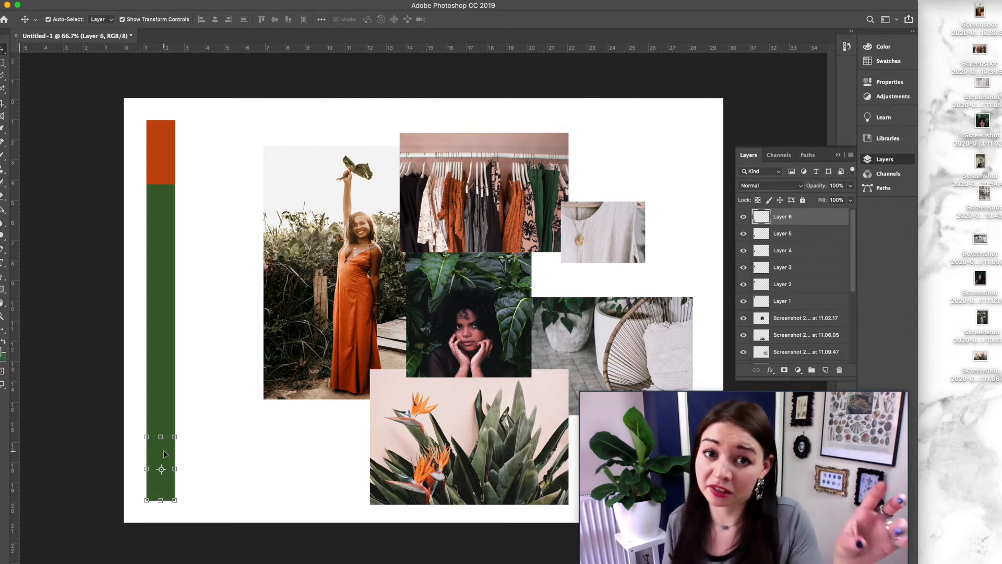
Step: Sample a dark green from the portrait photo and fill the third swatch with it using the Paint Bucket tool
{"action": "left_click", "coordinate": [165, 282]}
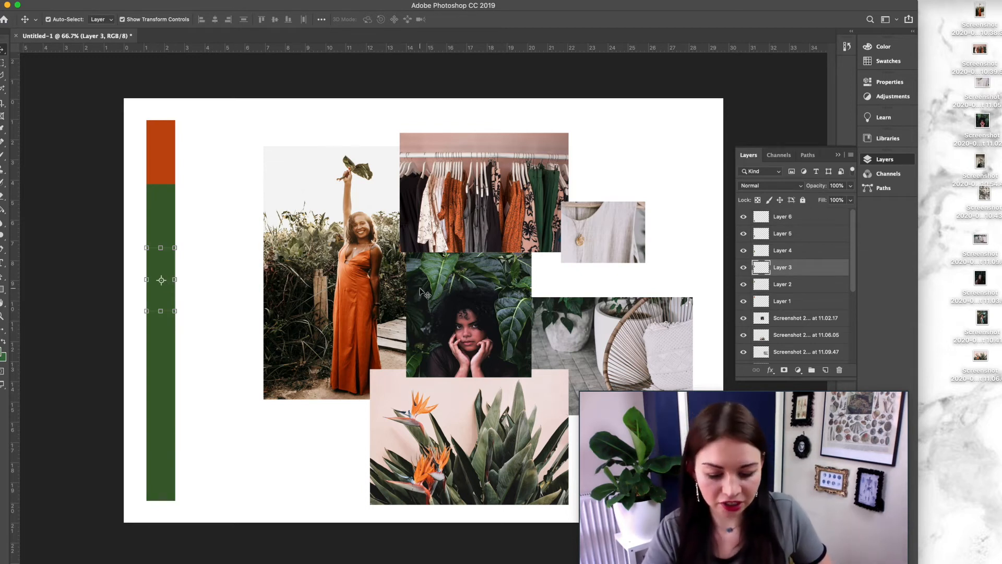
{"action": "key", "text": "i"}
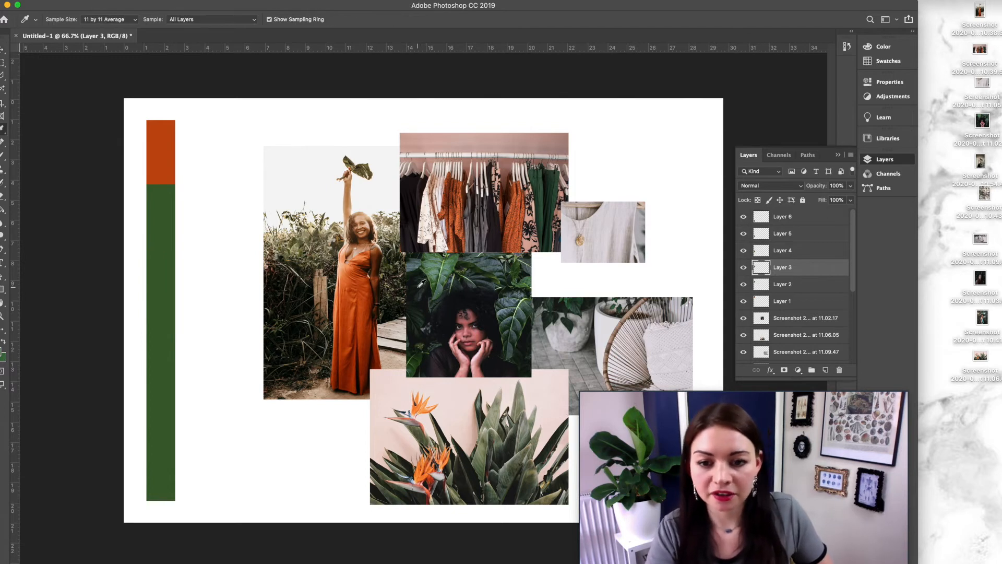
{"action": "left_click", "coordinate": [414, 269]}
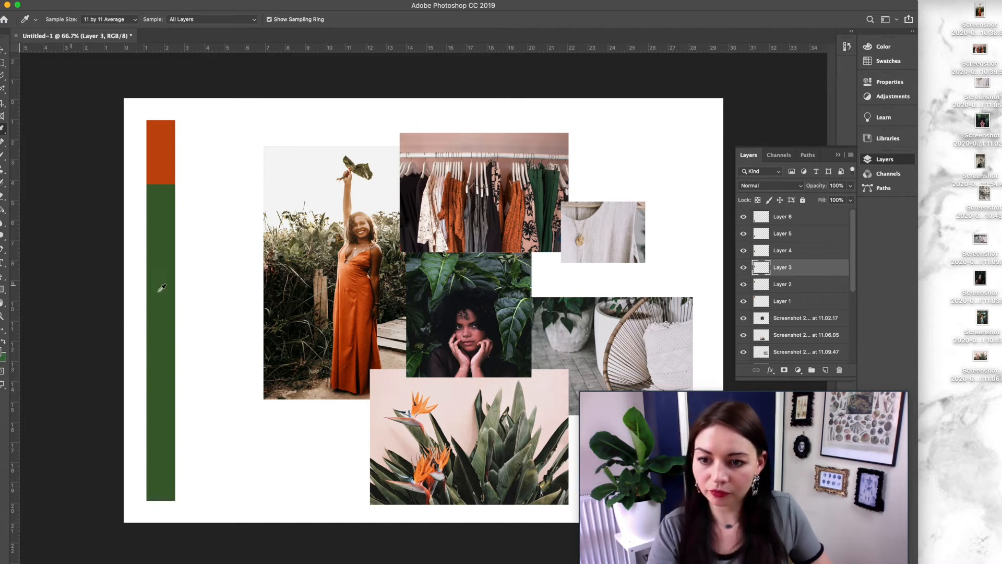
{"action": "key", "text": "v"}
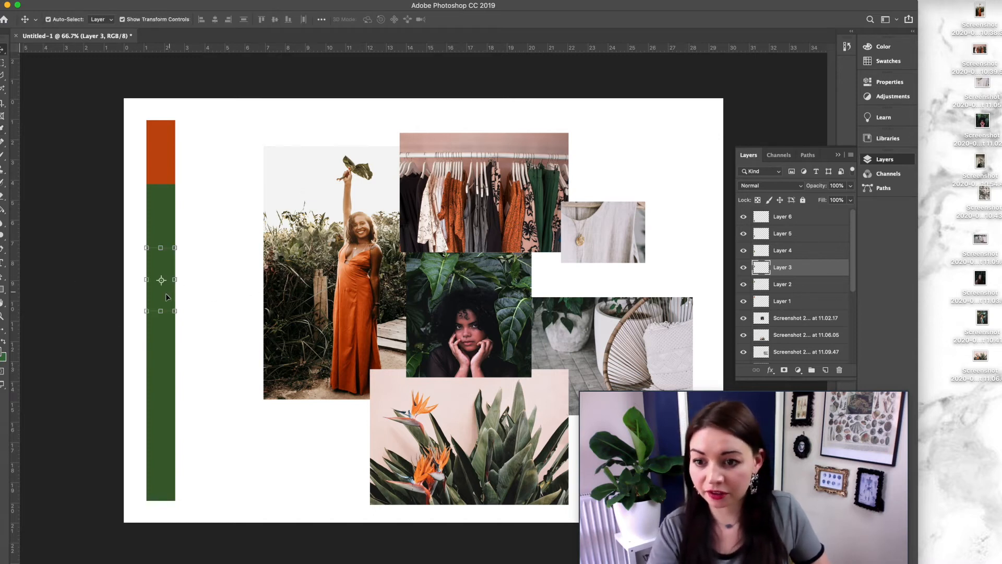
{"action": "left_click", "coordinate": [4, 210]}
{"action": "left_click", "coordinate": [164, 294]}
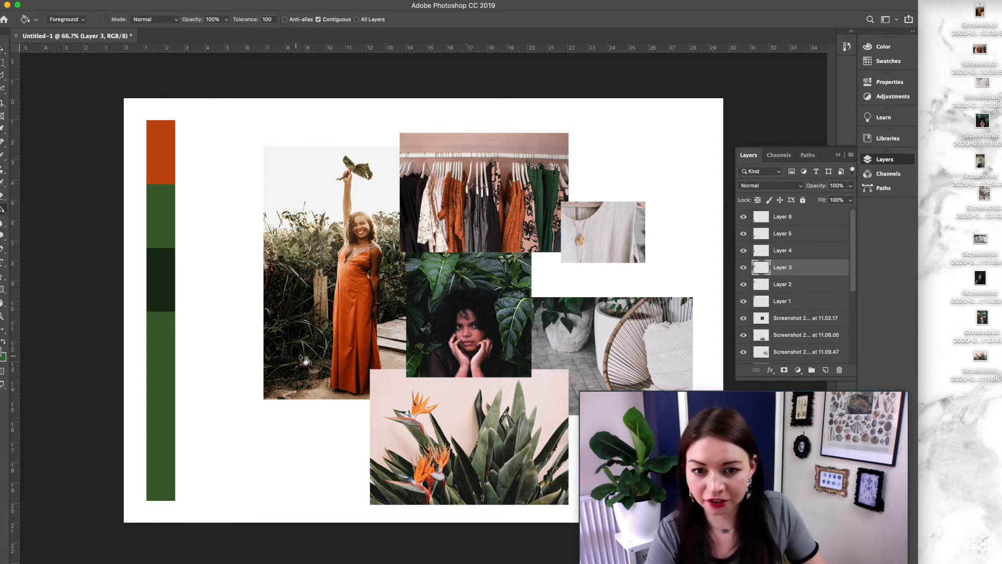
Step: Fill the fourth swatch with a lighter green and shorten it by pulling its bottom edge up with Free Transform
{"action": "left_click", "coordinate": [155, 349], "text": "super"}
{"action": "left_click", "coordinate": [155, 351]}
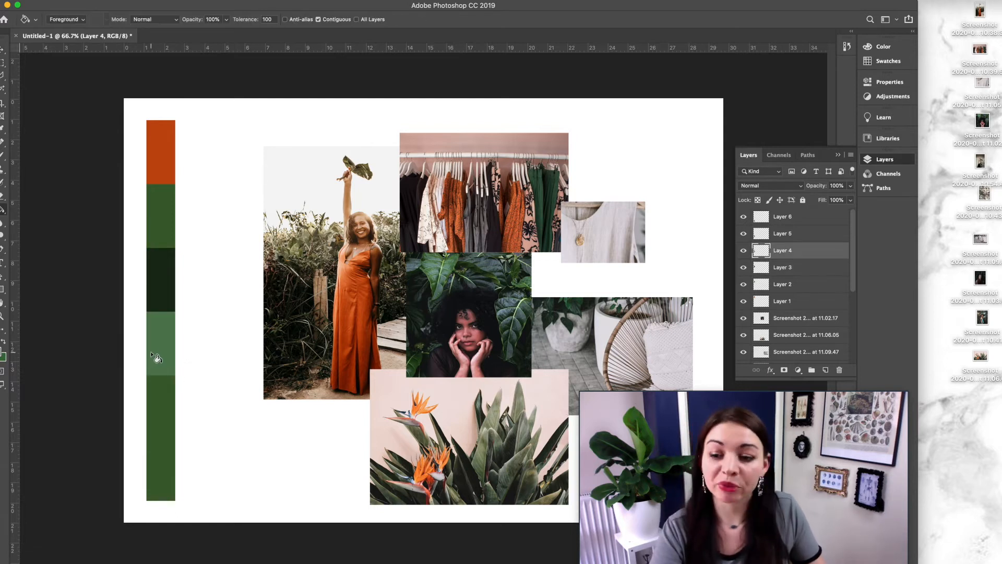
{"action": "key", "text": "super+t"}
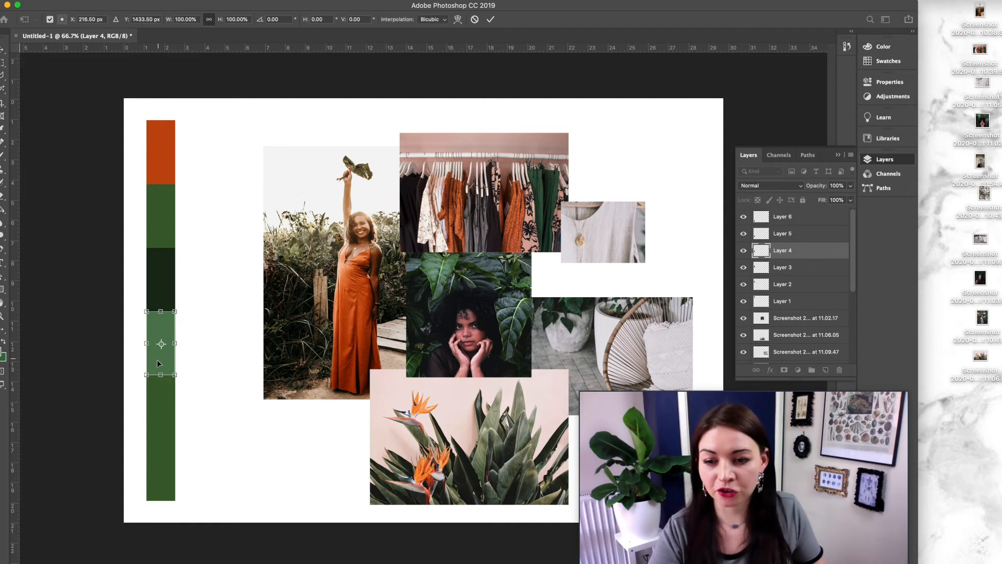
{"action": "left_click_drag", "start_coordinate": [161, 374], "coordinate": [165, 329]}
{"action": "key", "text": "Return"}
Step: Select the bottom green swatch and move it up toward the light green swatch
{"action": "left_click_drag", "start_coordinate": [136, 363], "coordinate": [192, 513]}
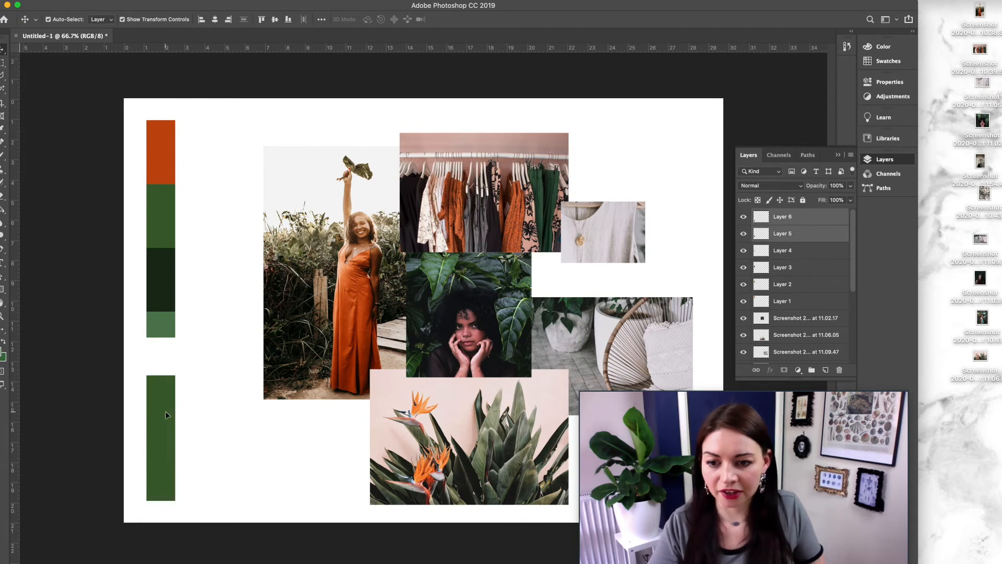
{"action": "left_click_drag", "start_coordinate": [165, 411], "coordinate": [168, 384]}
{"action": "left_click_drag", "start_coordinate": [170, 382], "coordinate": [170, 377]}
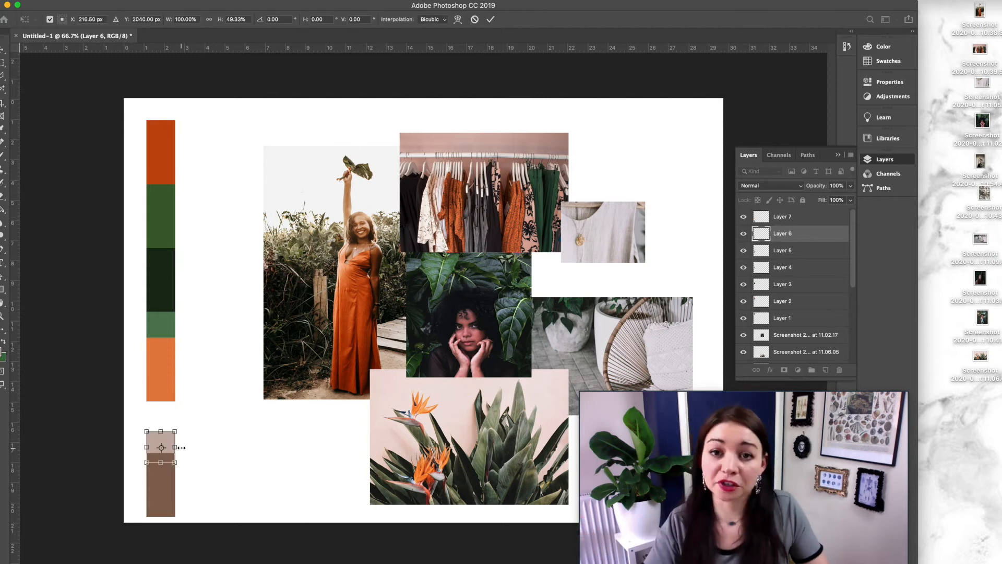
Step: Commit the halved brown swatch, then copy and paste it and move the copy into the gap below the orange swatch
{"action": "key", "text": "Return"}
{"action": "key", "text": "super+c"}
{"action": "key", "text": "super+v"}
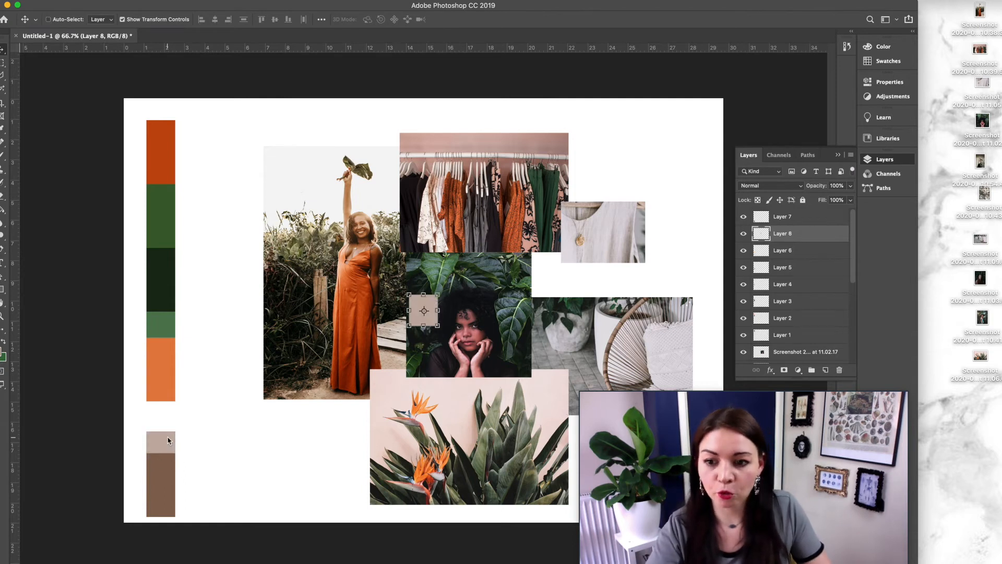
{"action": "left_click_drag", "start_coordinate": [431, 301], "coordinate": [168, 406]}
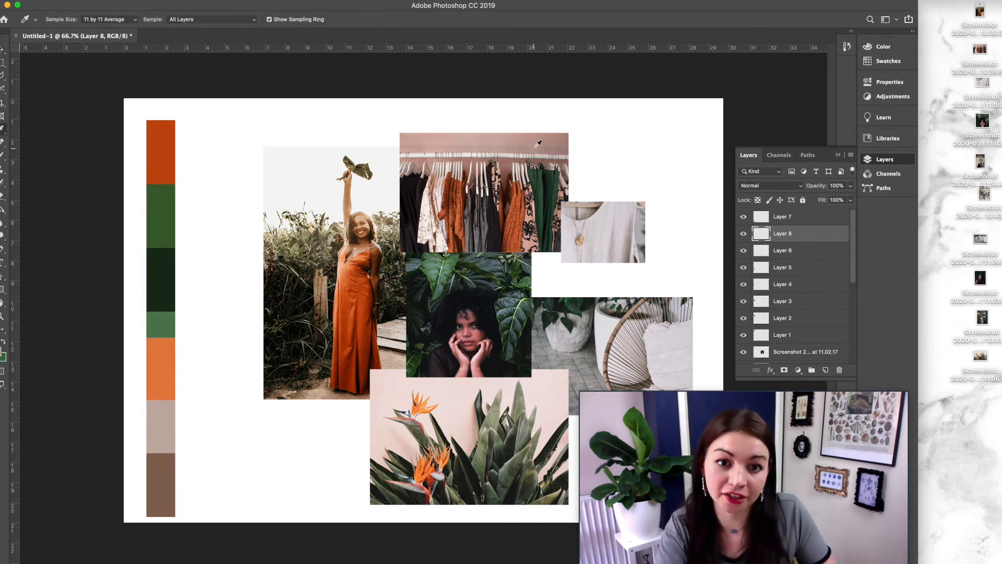
Step: Select all the swatch layers, Layer 1 through Layer 8, and put them into a new group
{"action": "left_click", "coordinate": [217, 424]}
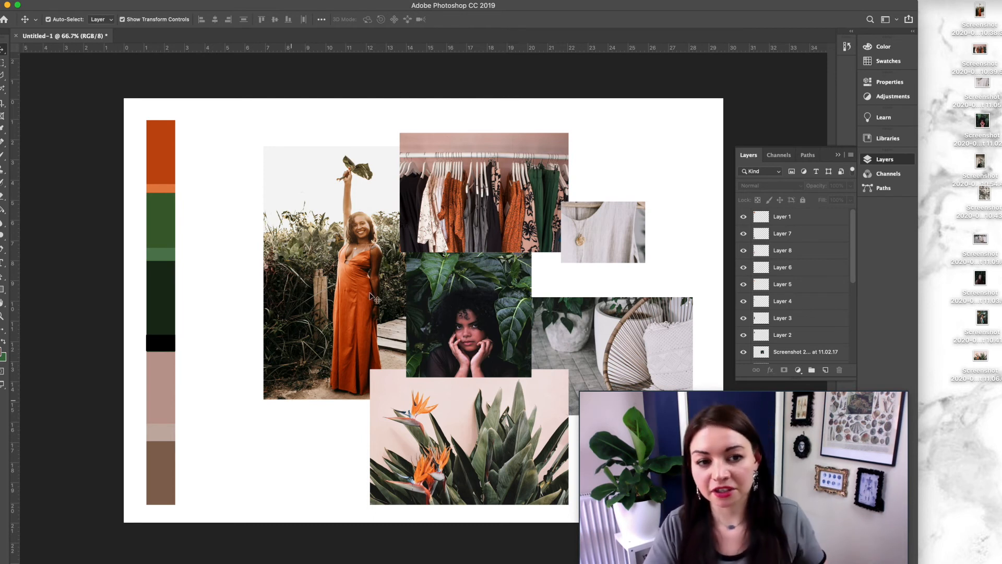
{"action": "left_click", "coordinate": [814, 225]}
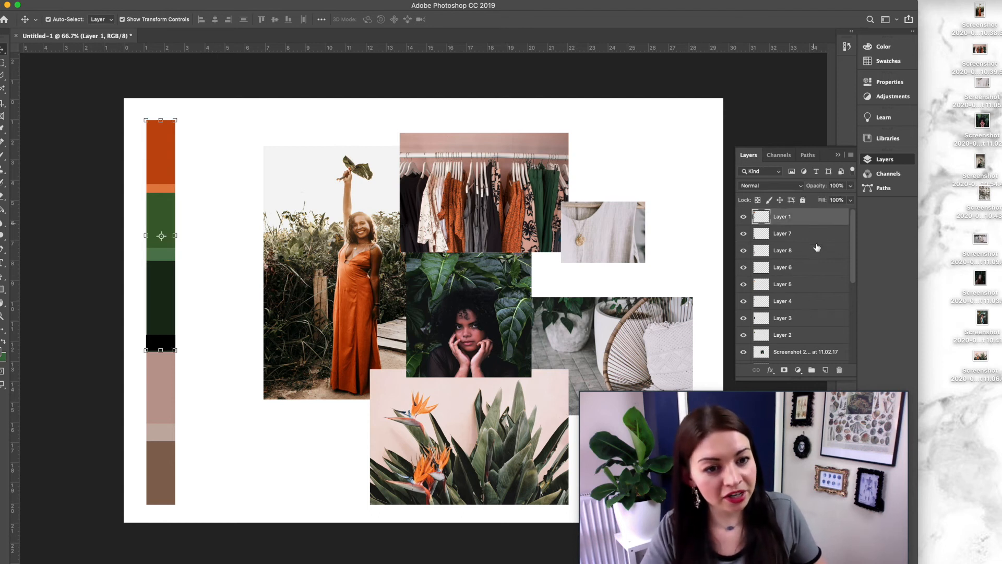
{"action": "left_click", "coordinate": [818, 249]}
{"action": "left_click", "coordinate": [809, 269]}
{"action": "left_click", "coordinate": [808, 302]}
{"action": "left_click", "coordinate": [807, 271]}
{"action": "left_click", "coordinate": [799, 232]}
{"action": "left_click", "coordinate": [799, 217]}
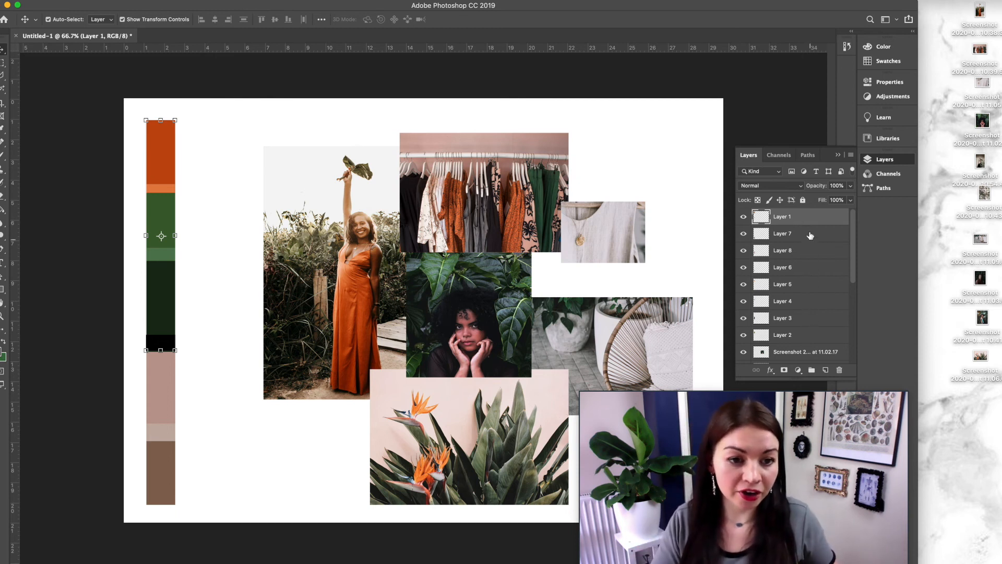
{"action": "left_click", "coordinate": [805, 337], "text": "shift"}
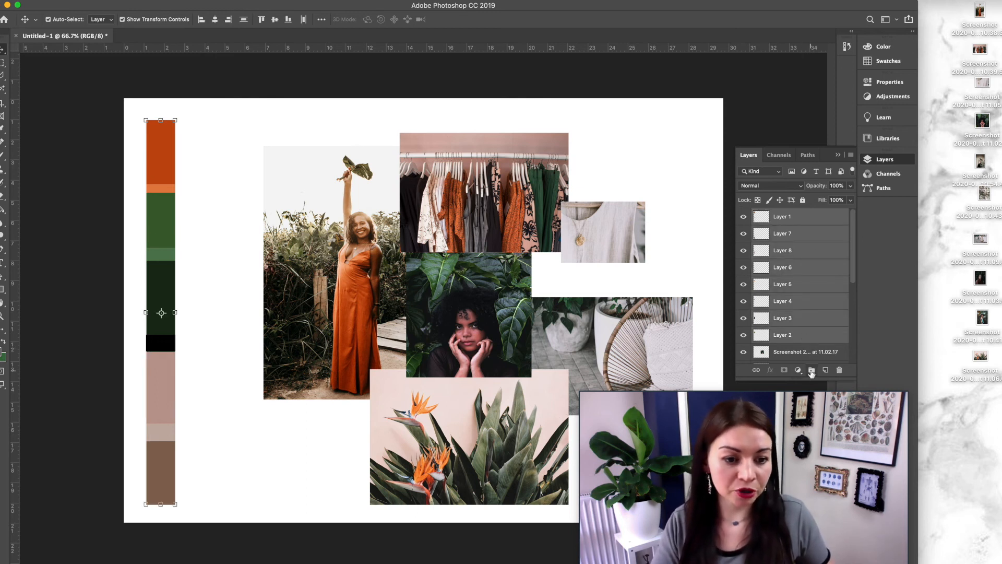
{"action": "left_click", "coordinate": [811, 370]}
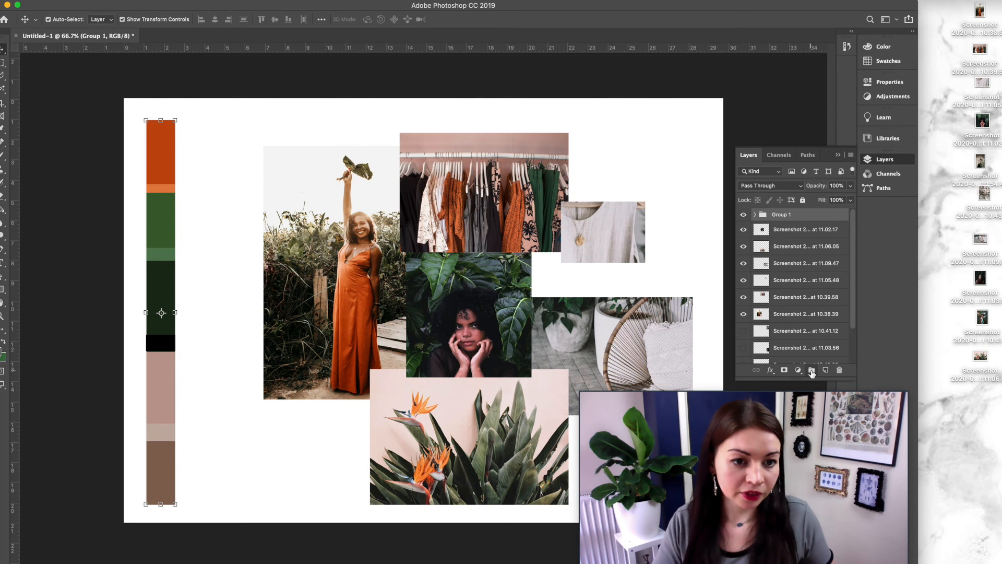
Step: Rename the new group Colours and expand it
{"action": "double_click", "coordinate": [780, 214]}
{"action": "type", "text": "Colours"}
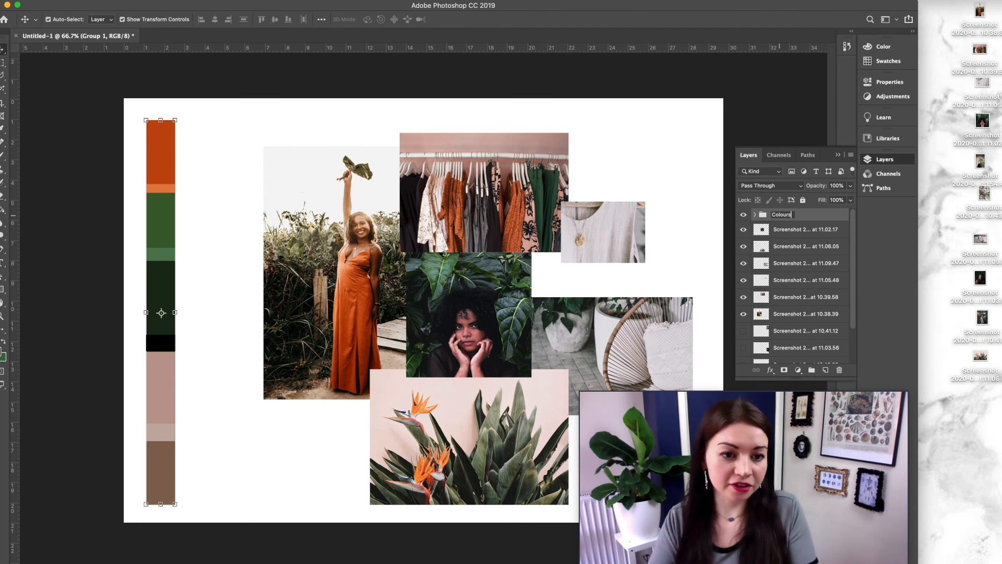
{"action": "key", "text": "Return"}
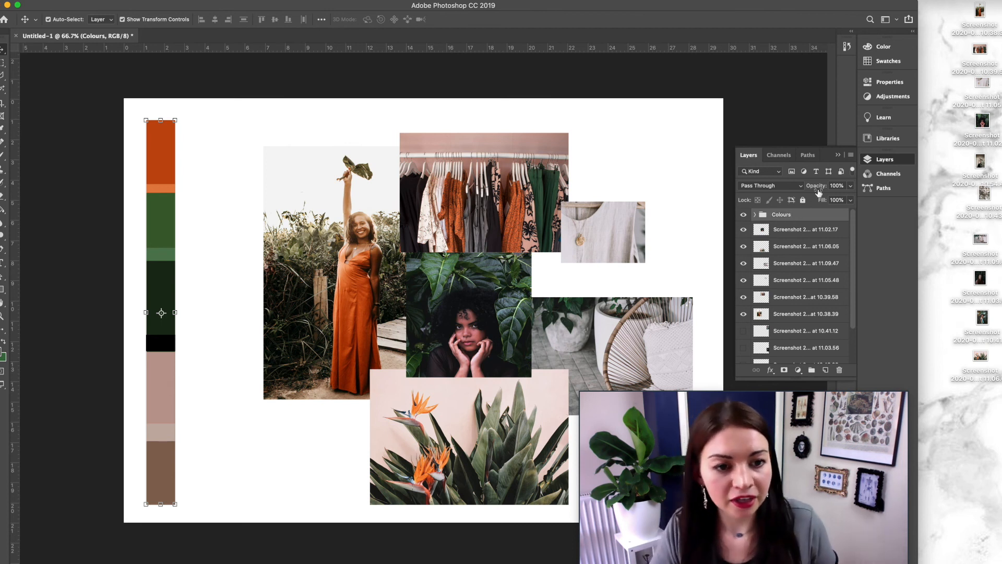
{"action": "left_click", "coordinate": [755, 215]}
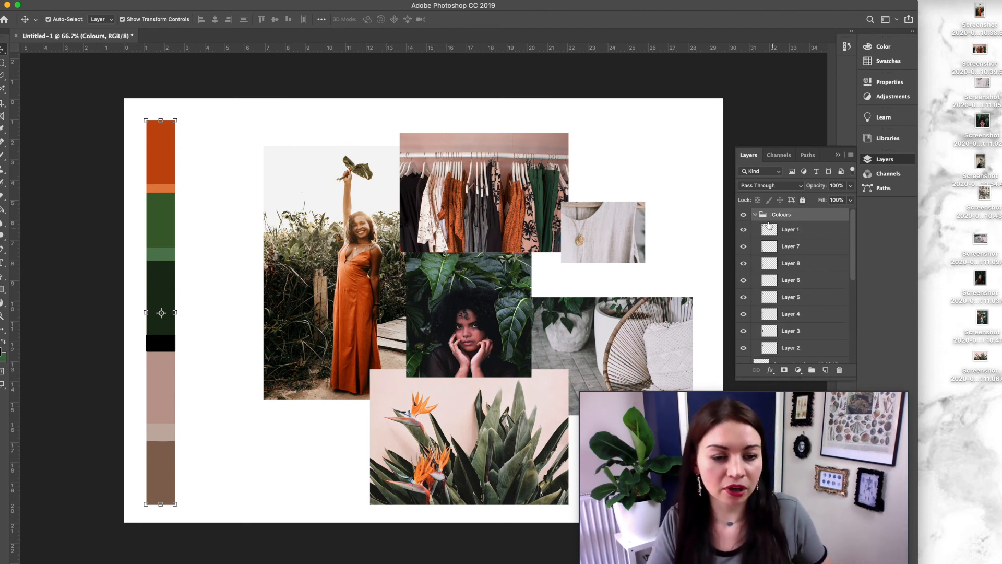
Step: Close the gap between the swatch column and the photo collage
{"action": "left_click_drag", "start_coordinate": [128, 108], "coordinate": [214, 496]}
{"action": "left_click_drag", "start_coordinate": [164, 418], "coordinate": [230, 419]}
{"action": "key", "text": "super+minus"}
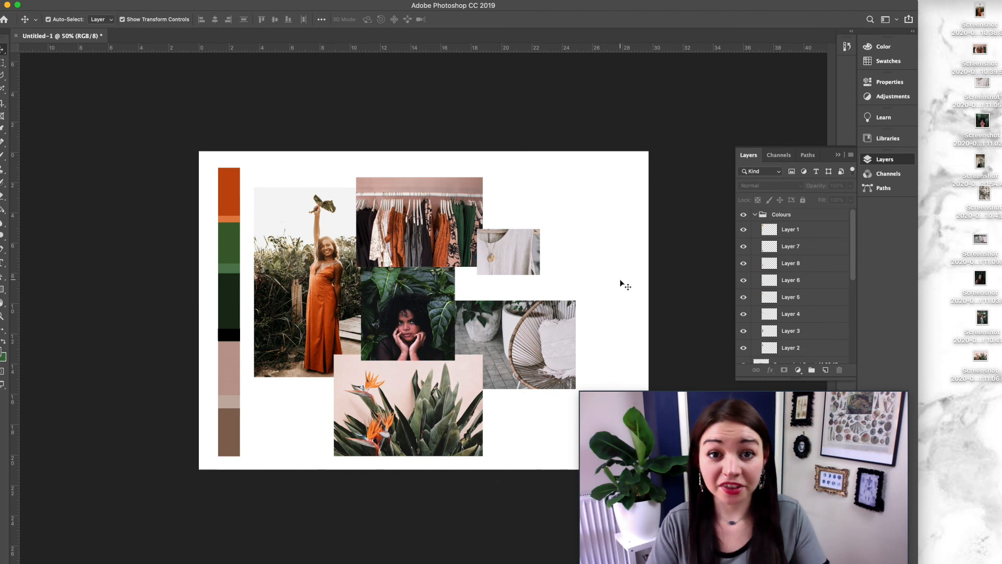